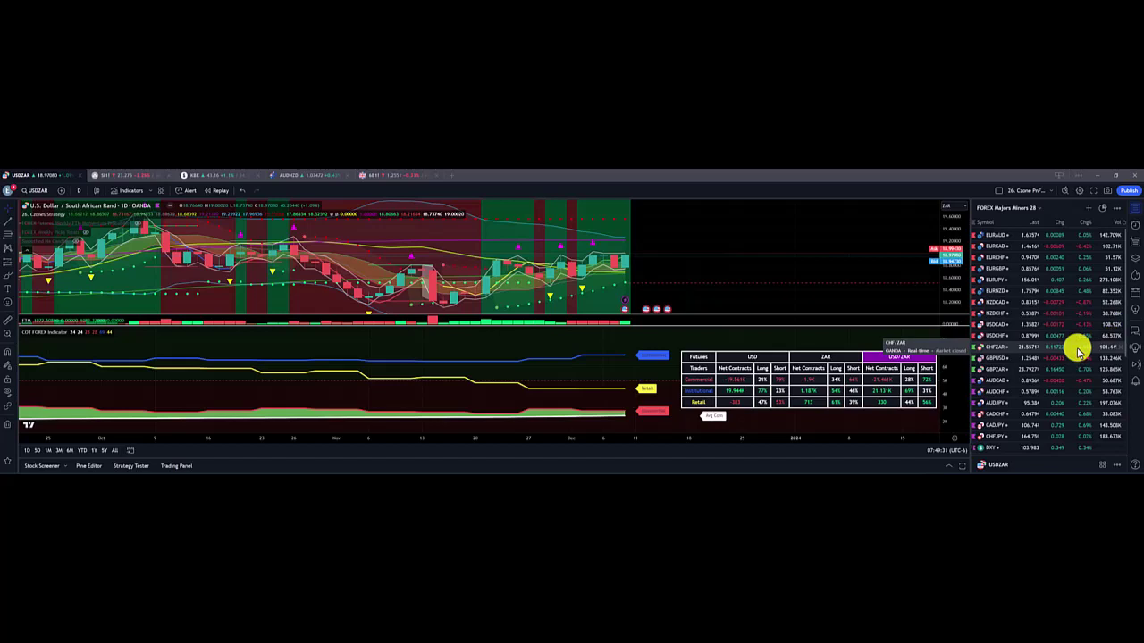
Review the EURAUD, EURCAD, EURCHF and EURGBP daily charts and their COT tables in turn.
left_click(997, 235)
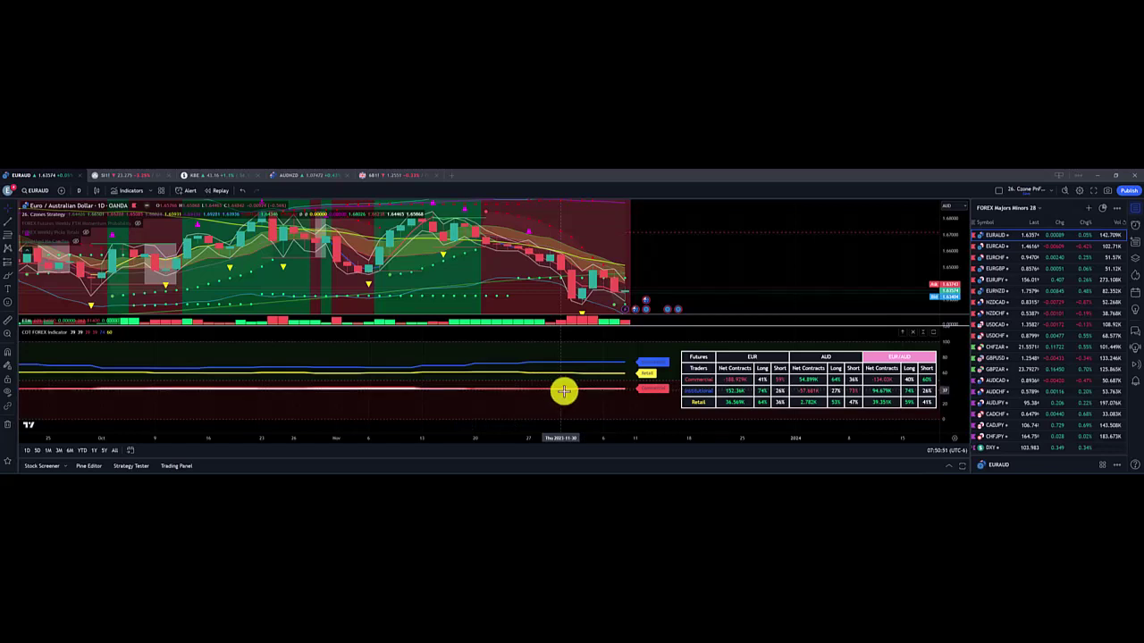
scroll(575, 396, "right", 3)
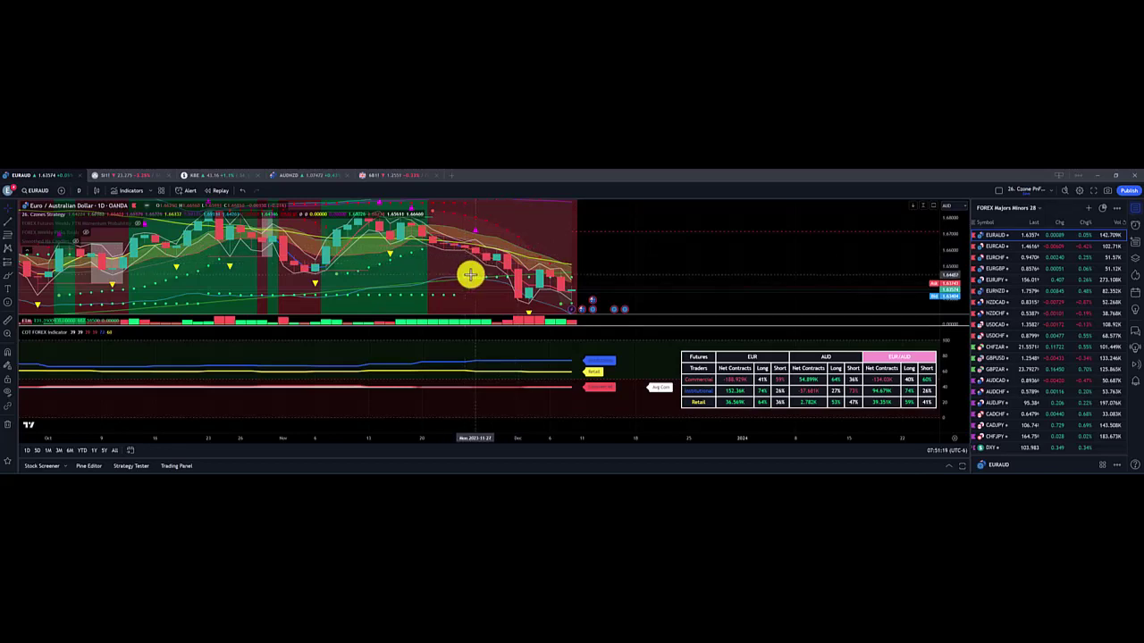
key("space")
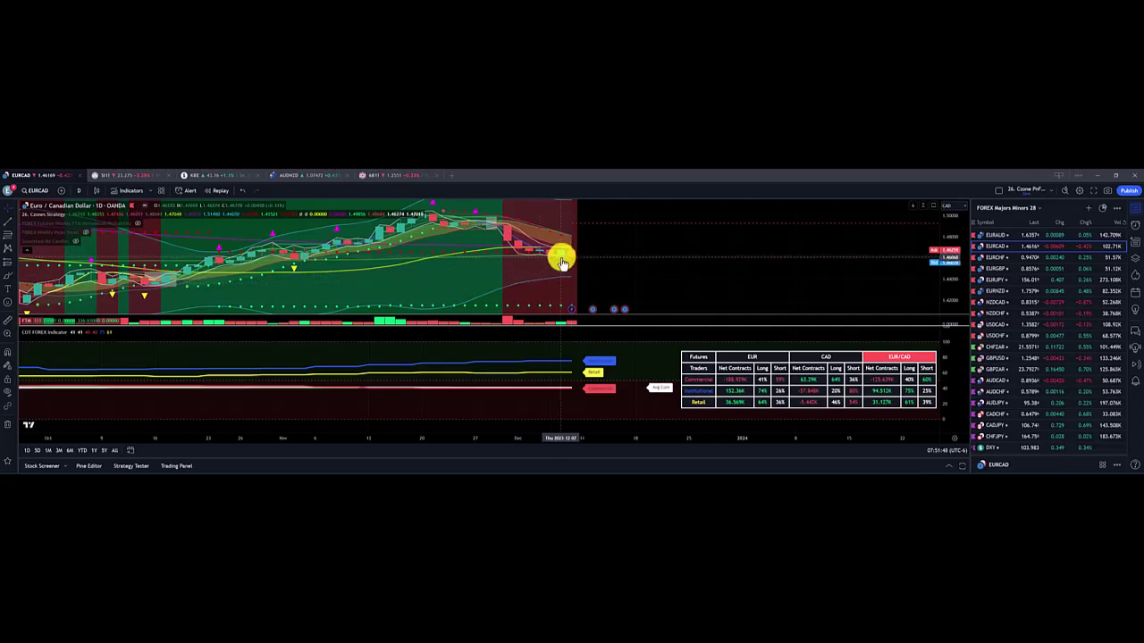
key("Down")
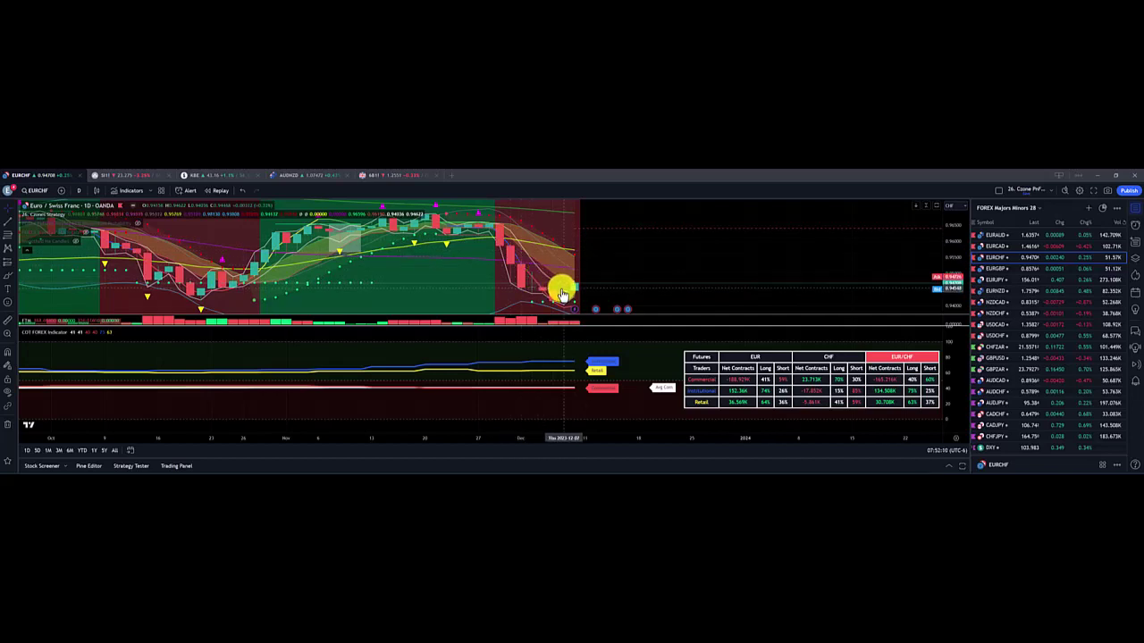
left_click(988, 270)
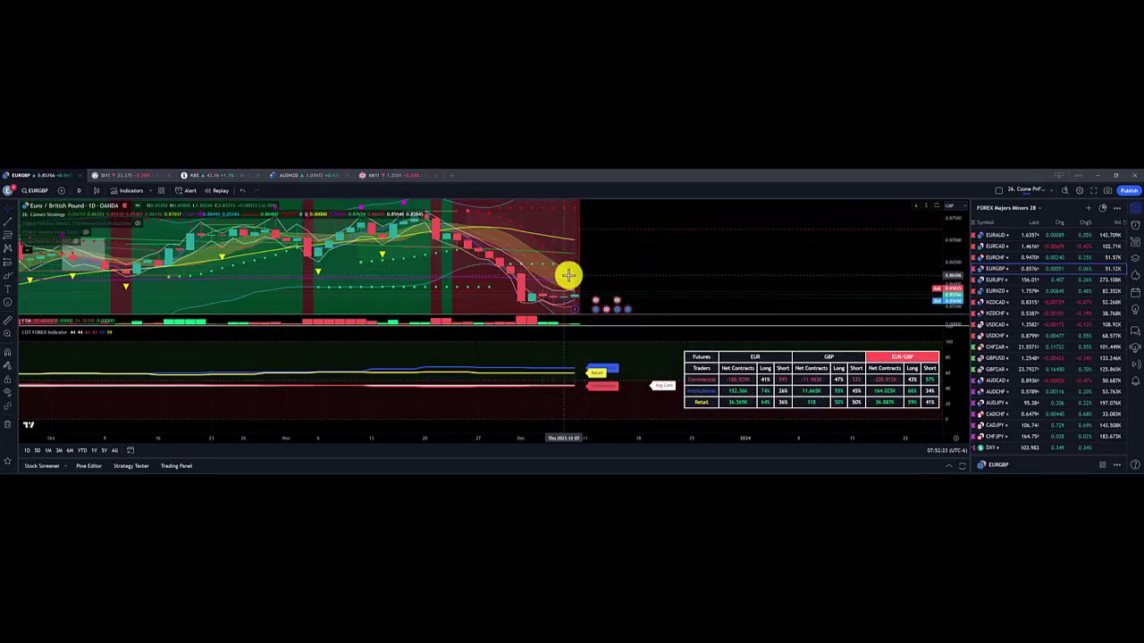
Switch the chart from the watchlist to EURJPY, then EURNZD, then EURUSD.
left_click(994, 280)
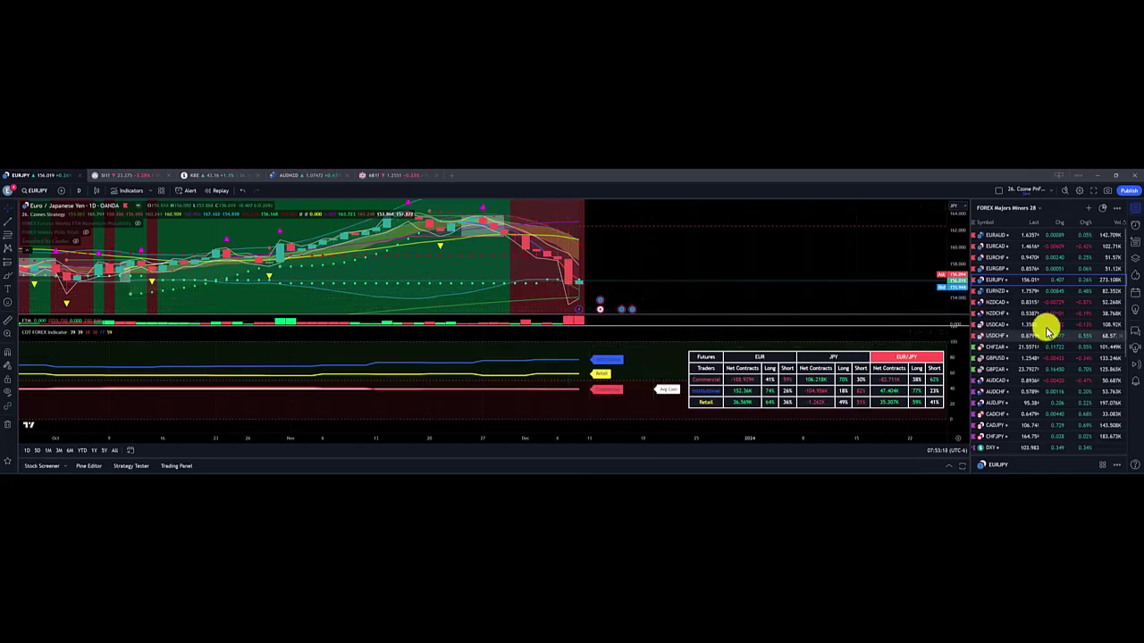
left_click(1027, 290)
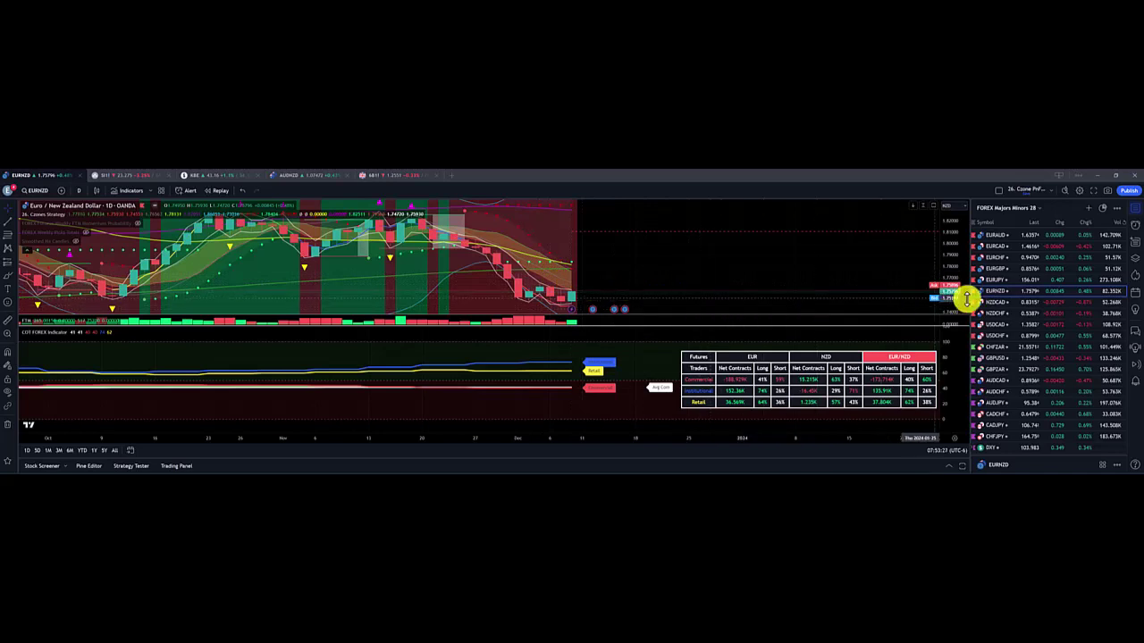
scroll(983, 340, "down", 3)
left_click(996, 401)
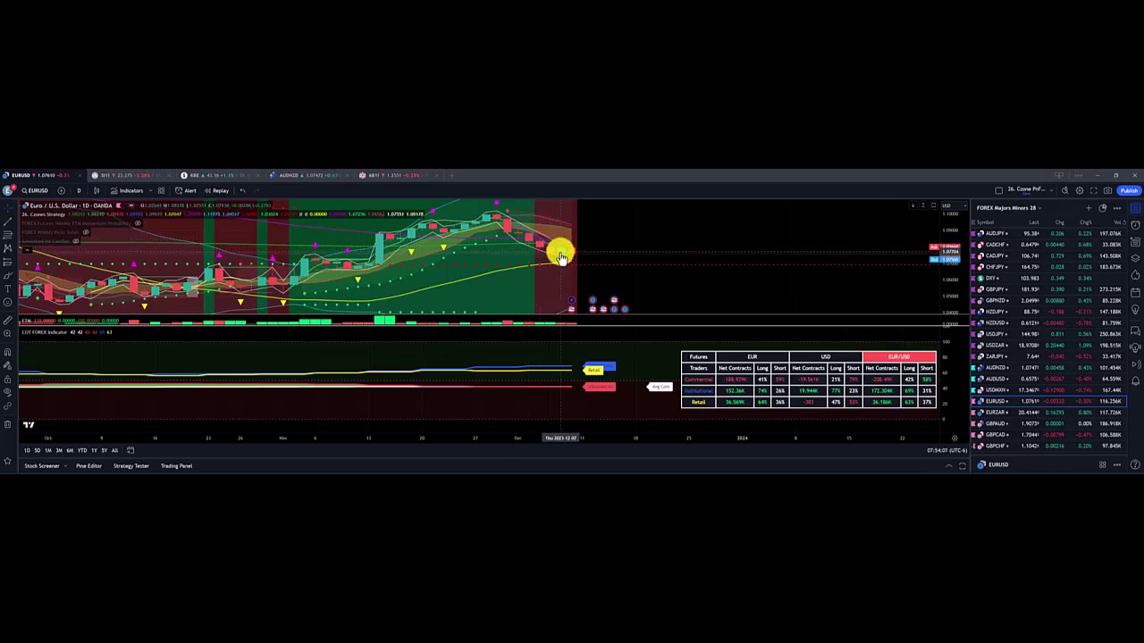
Step down the watchlist to the GBPCAD daily chart, then GBPUSD.
key("Down")
key("Down")
key("Down")
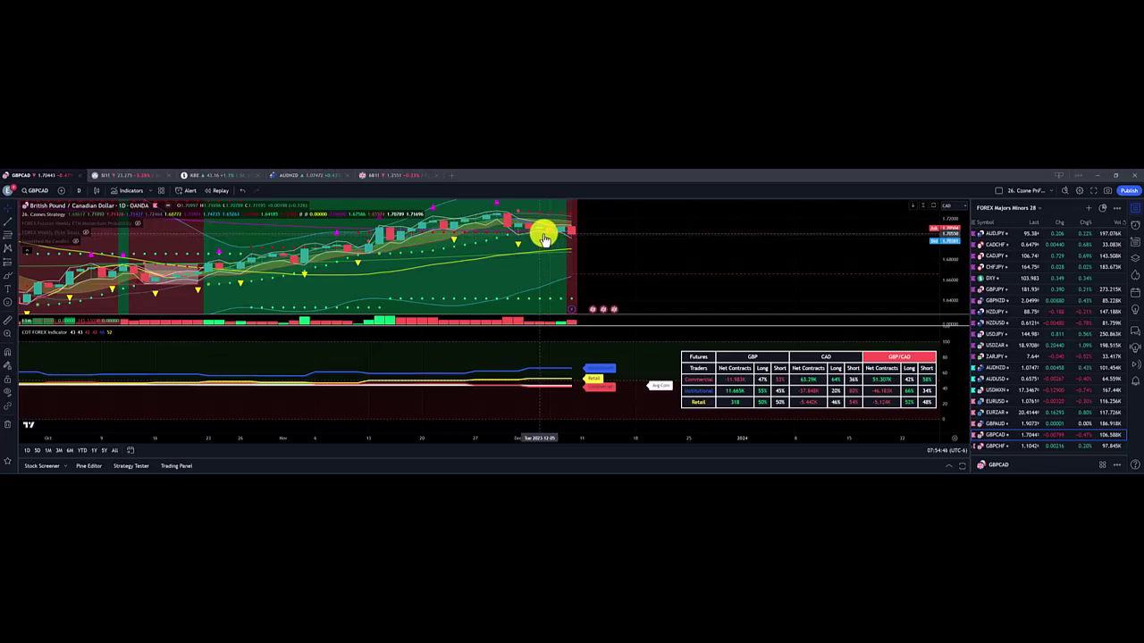
key("Down")
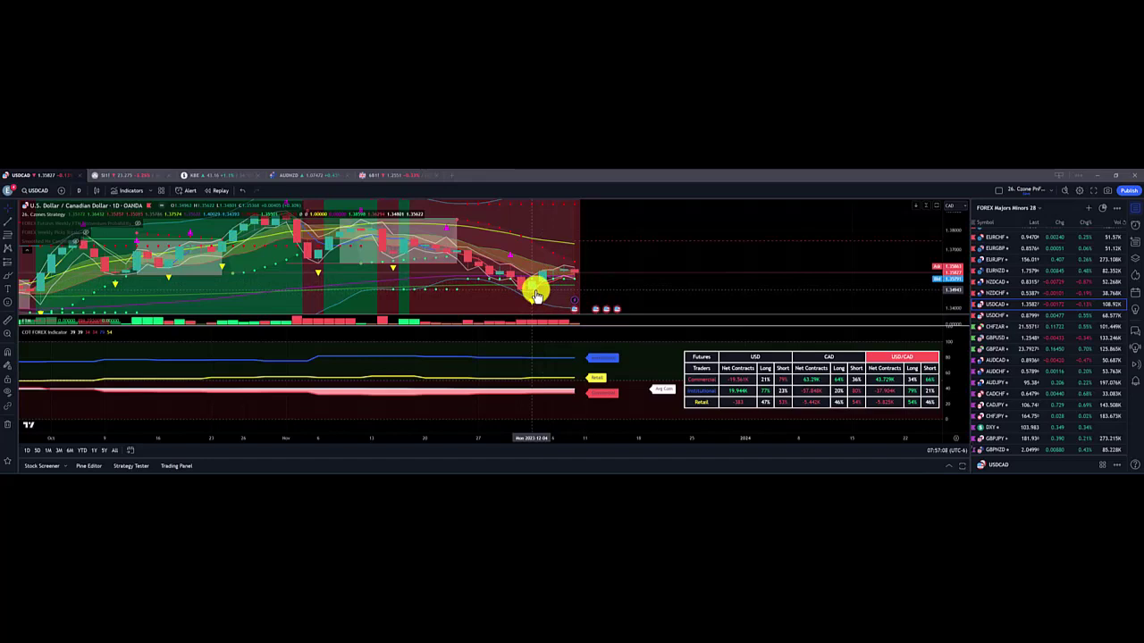
Load the USDCHF chart, then move down to the CHFZAR daily chart.
left_click(999, 315)
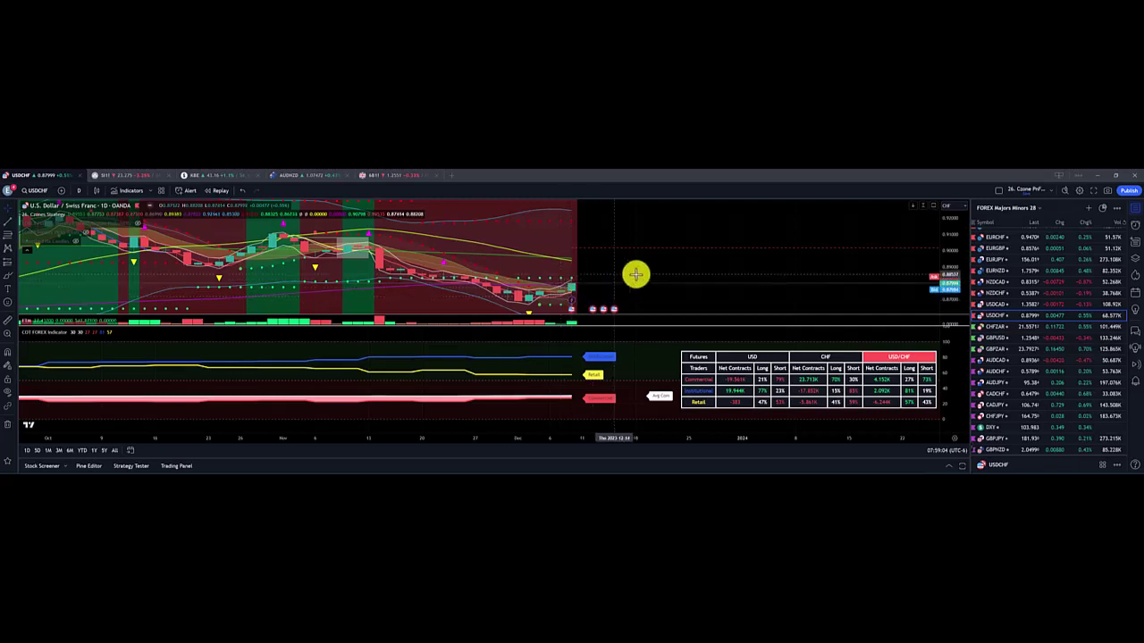
key("Down")
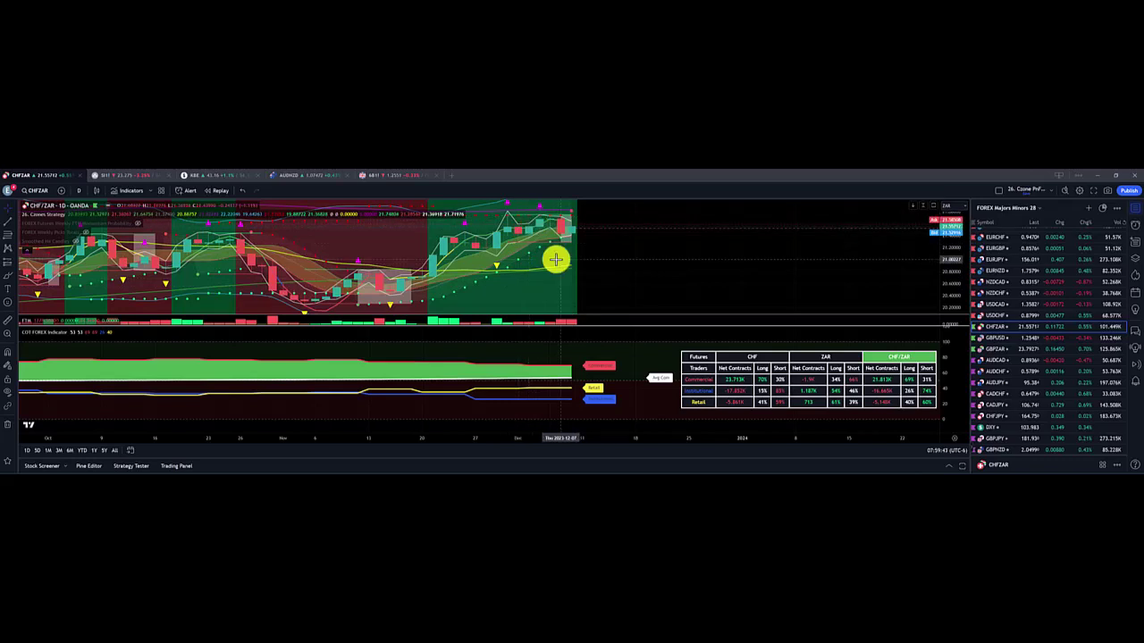
Bring up the EURZAR daily chart, then step down to GBPZAR.
scroll(1045, 402, "down", 3)
left_click(993, 412)
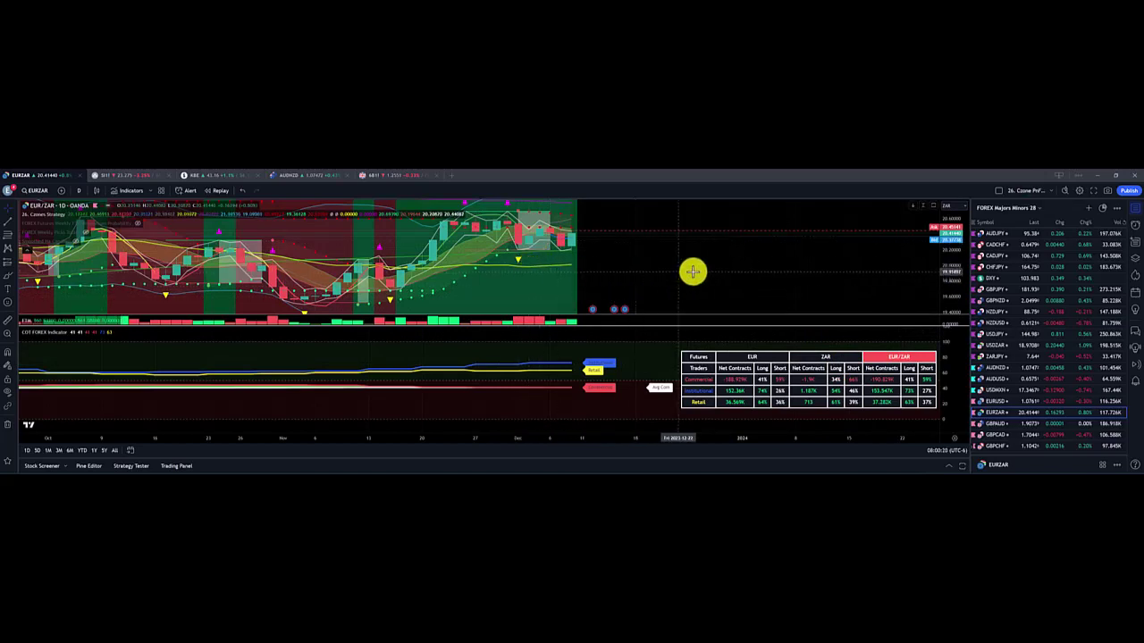
key("Down")
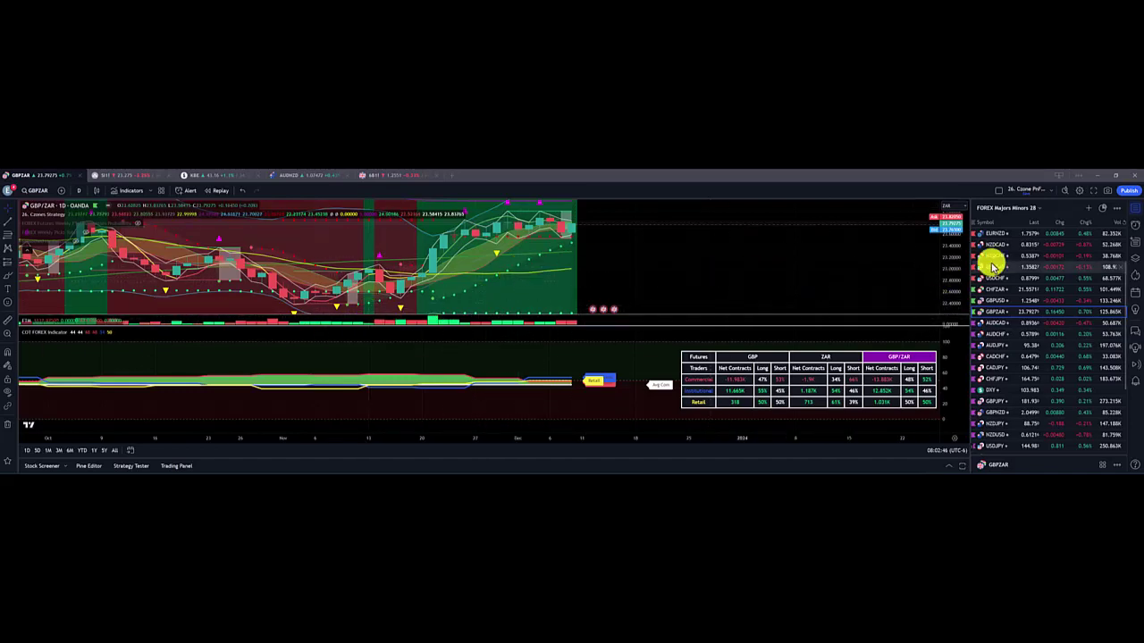
Spot-check the AUDNZD, EURUSD, GBPCHF and NZDJPY charts from the watchlist.
scroll(1001, 293, "up", 1)
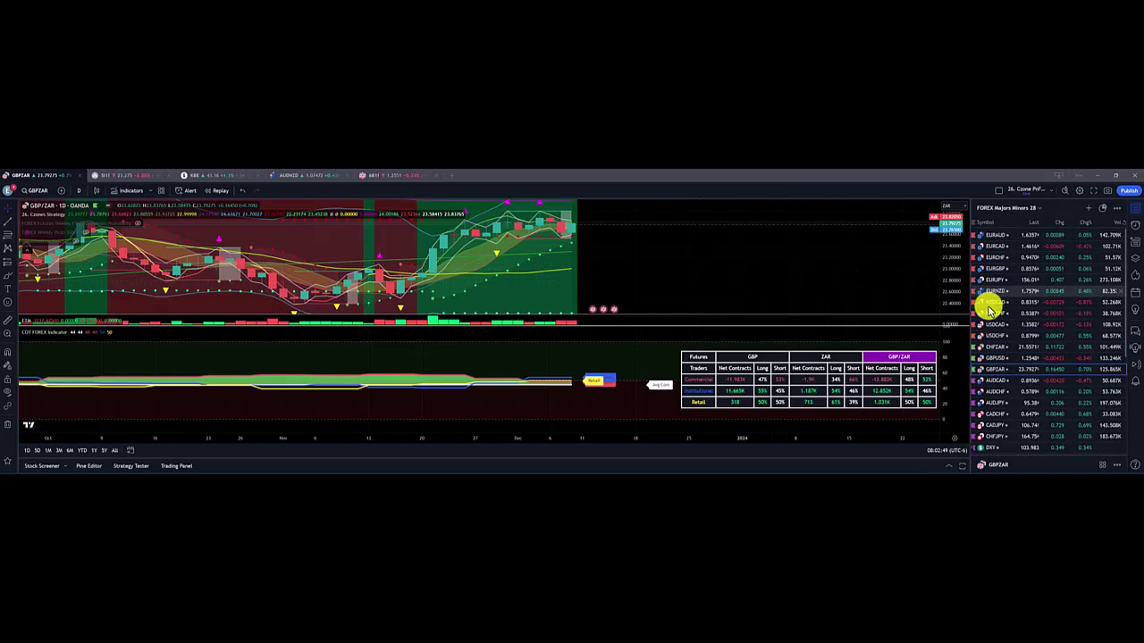
scroll(983, 355, "down", 3)
left_click(994, 368)
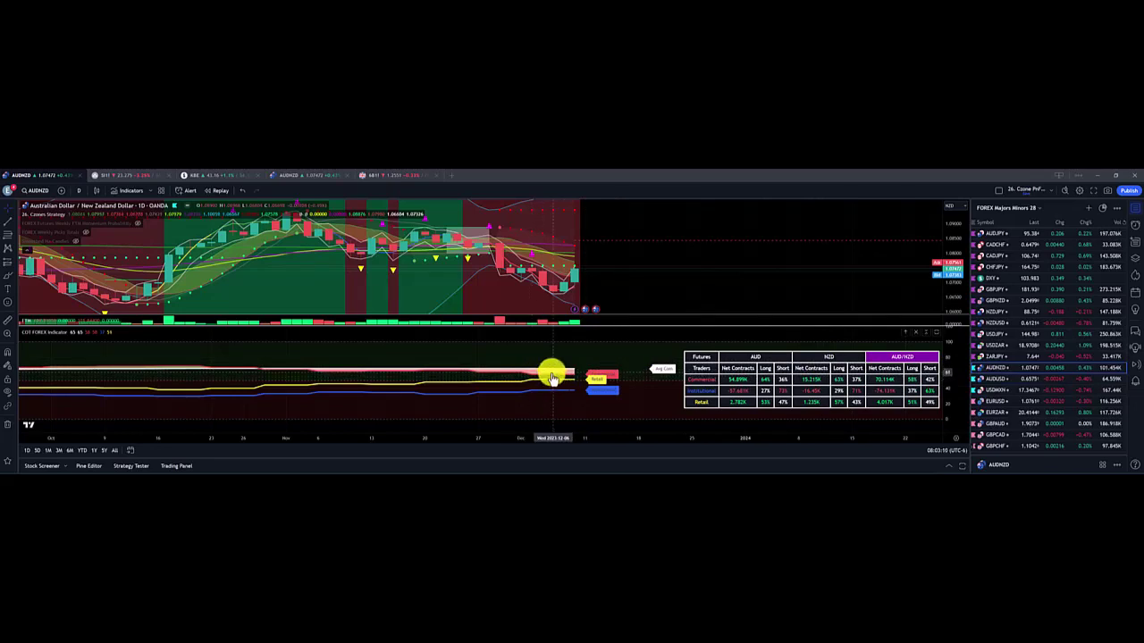
left_click(995, 401)
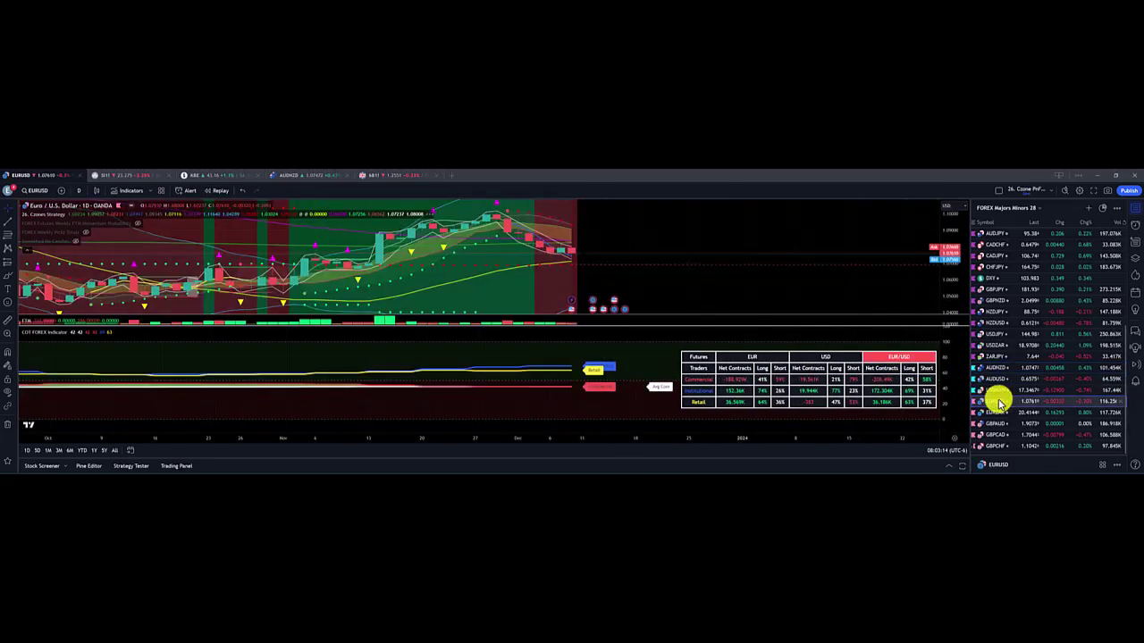
left_click(996, 446)
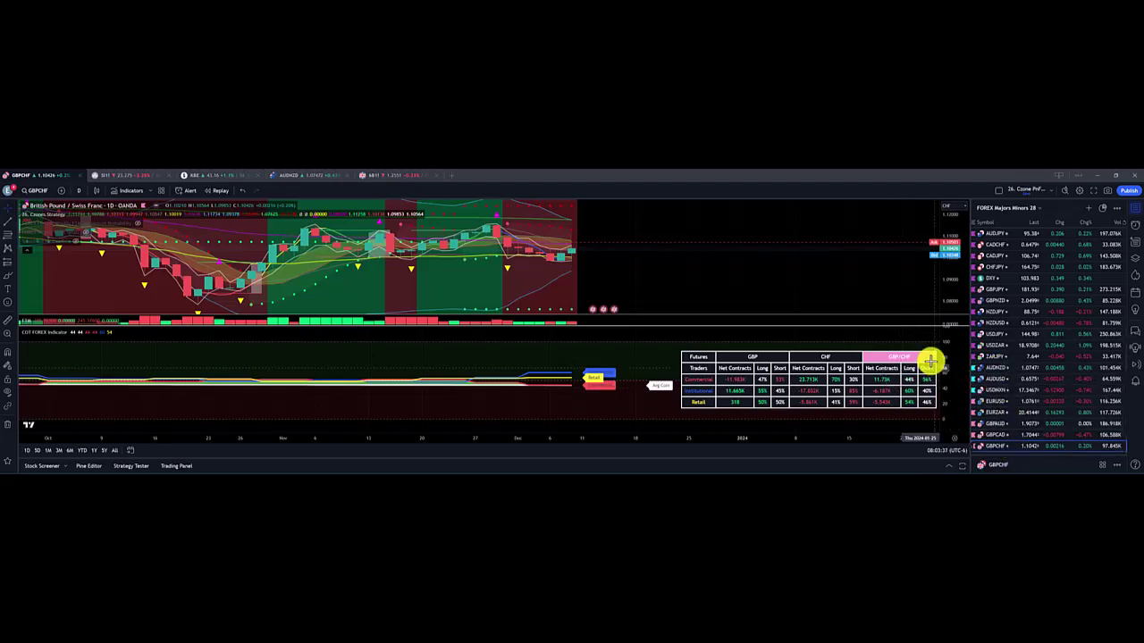
scroll(997, 395, "up", 1)
scroll(994, 389, "up", 1)
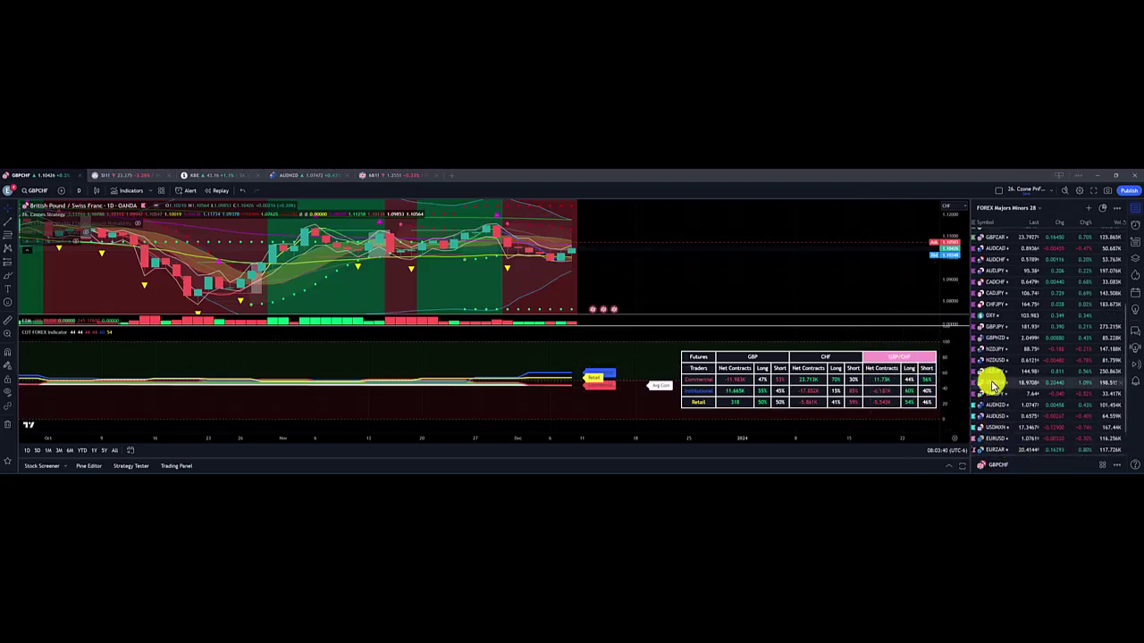
left_click(990, 382)
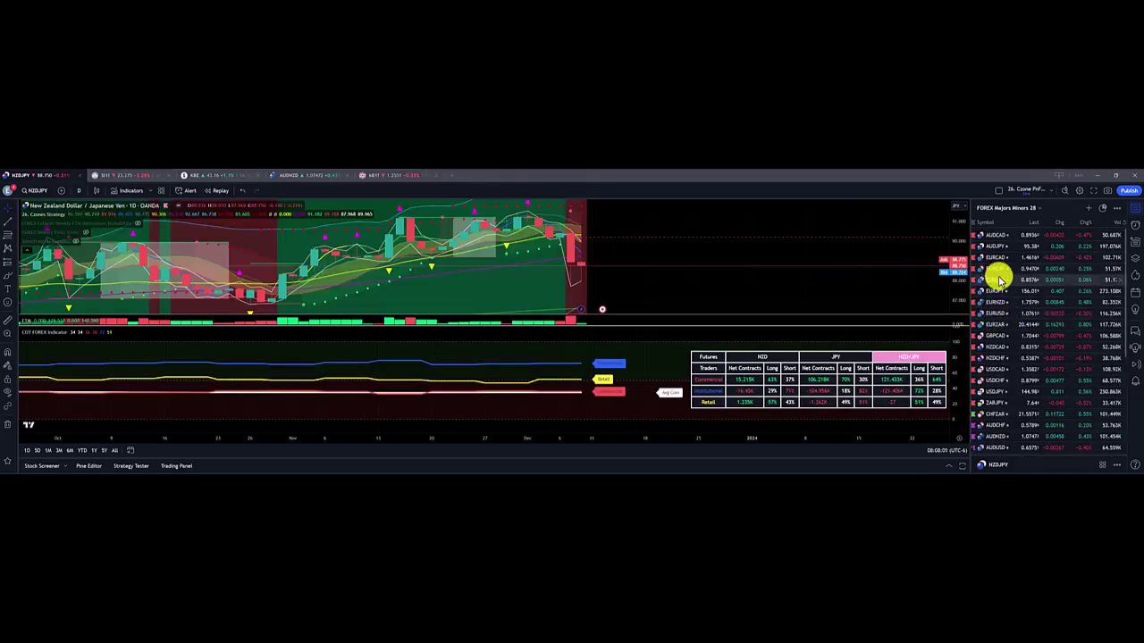
Step from AUDCAD through AUDJPY, EURCHF, EURJPY and EURUSD to EURZAR.
left_click(993, 236)
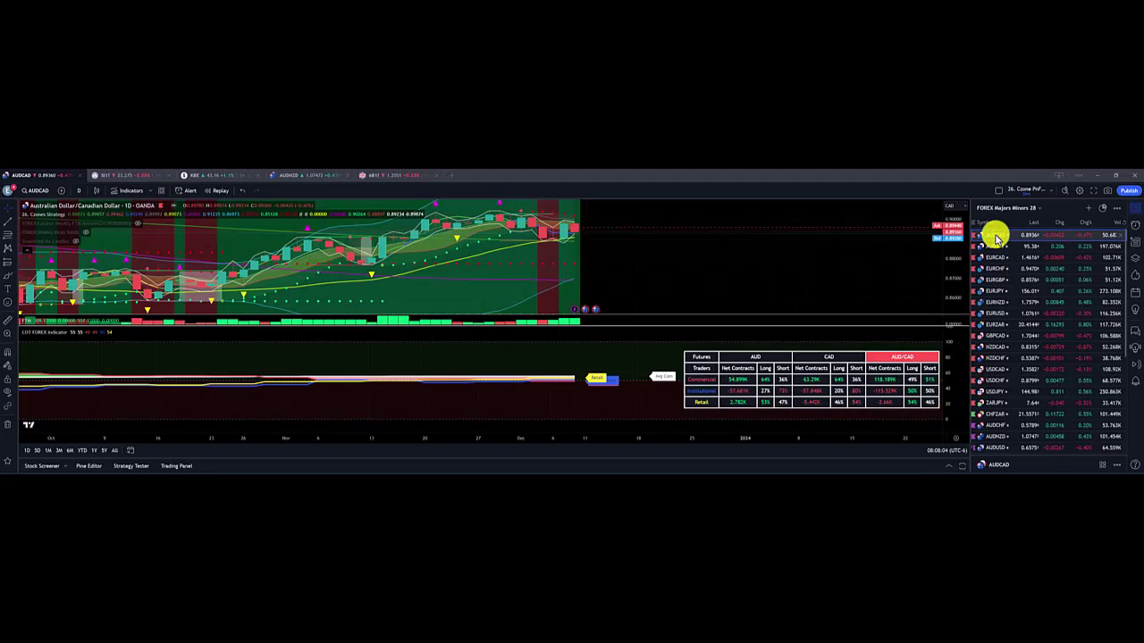
key("Down")
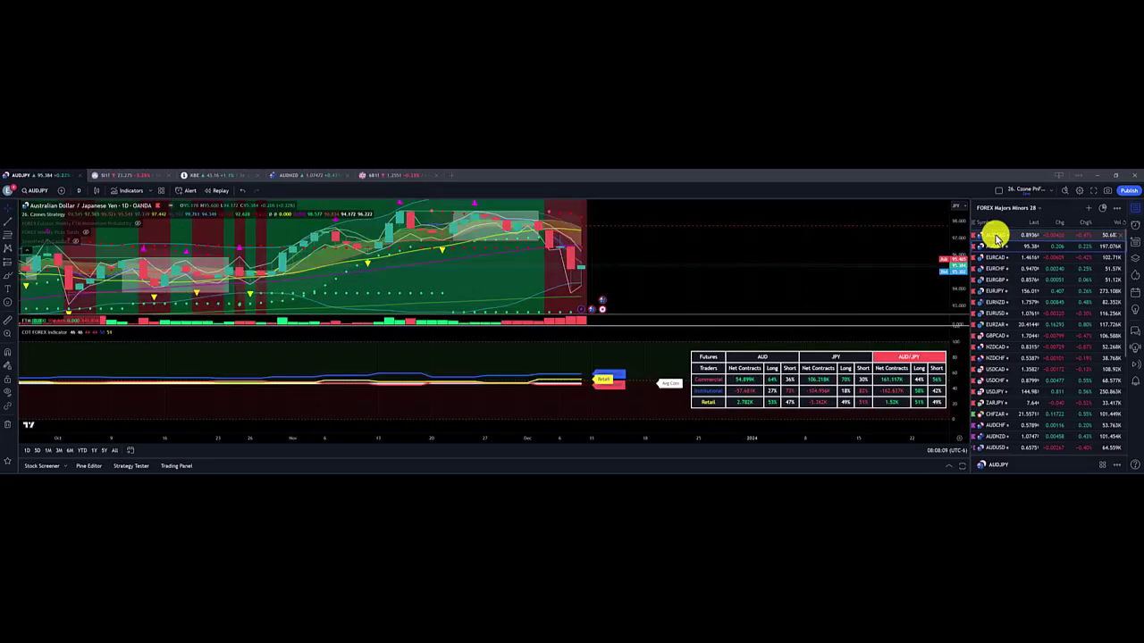
key("Down")
key("Down")
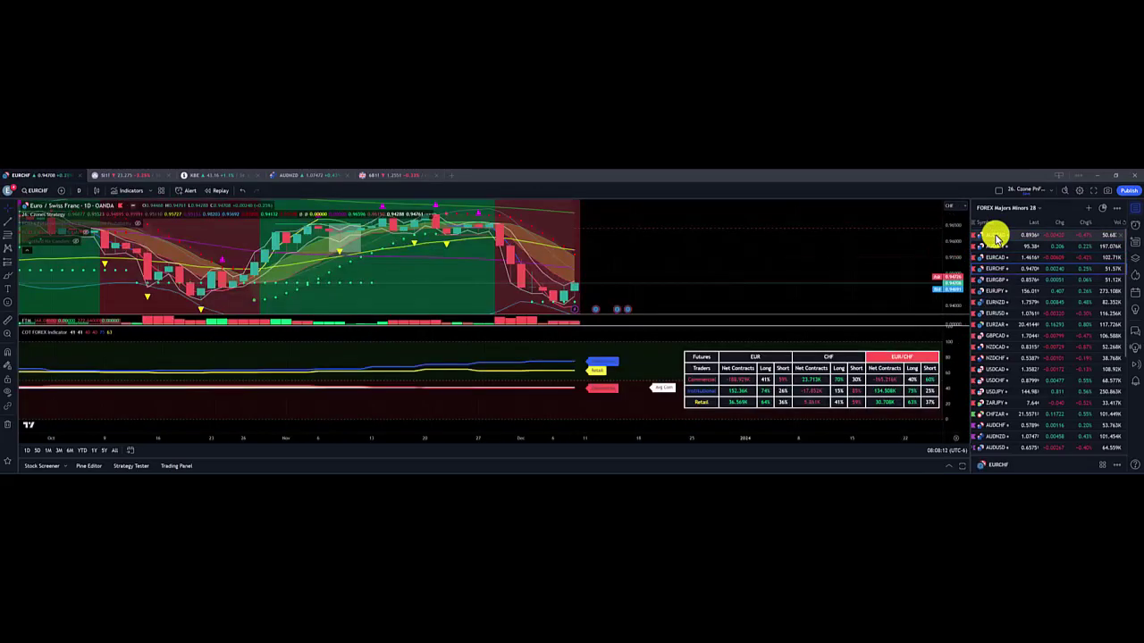
key("Down")
key("Down")
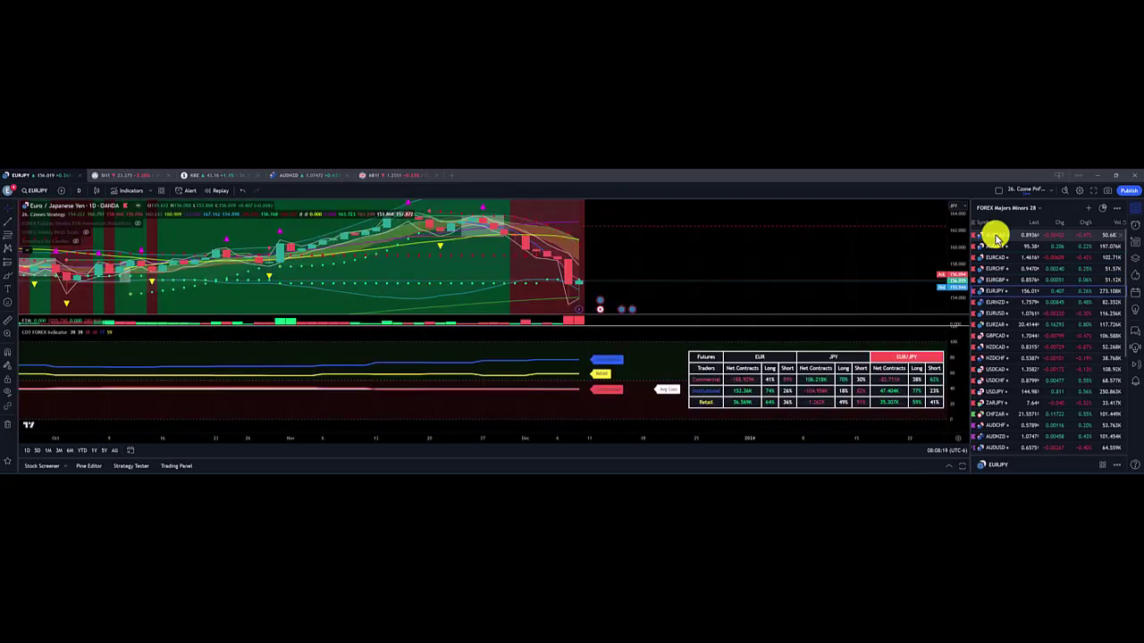
key("Down")
key("Down")
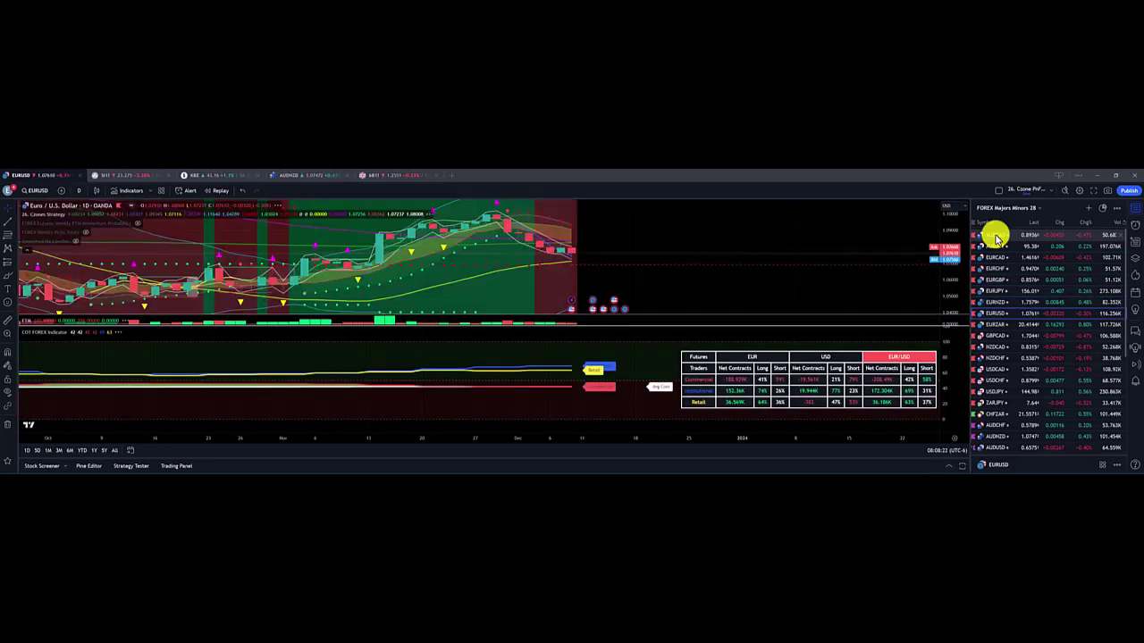
key("Down")
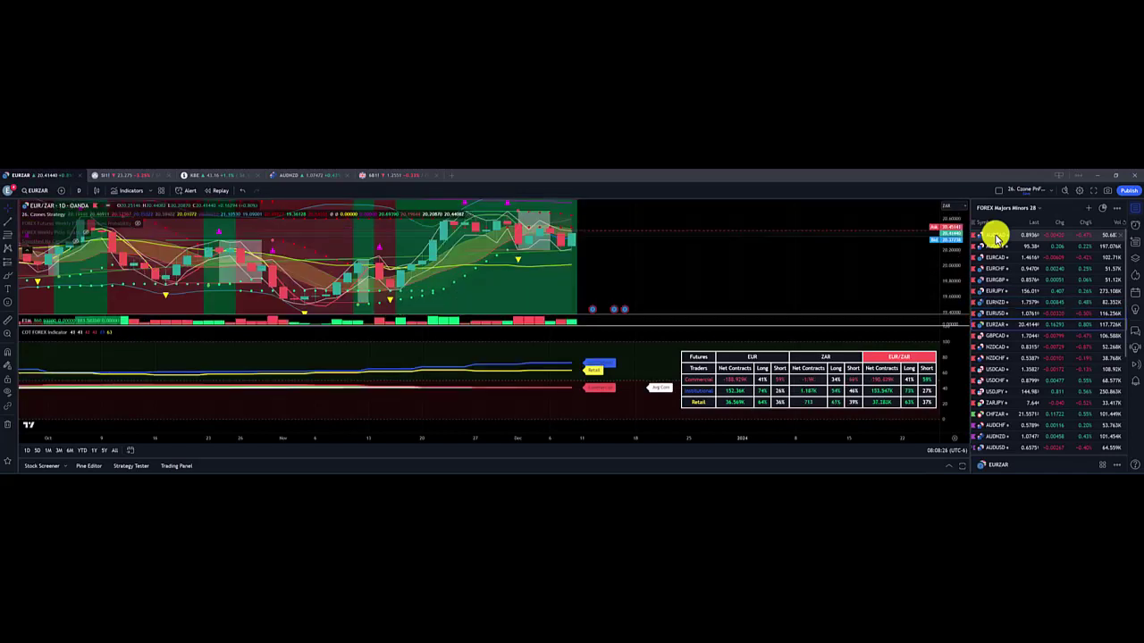
Continue through GBPCAD, NZDCAD, NZDCHF, USDCAD and ZARJPY to CHFZAR.
key("Down")
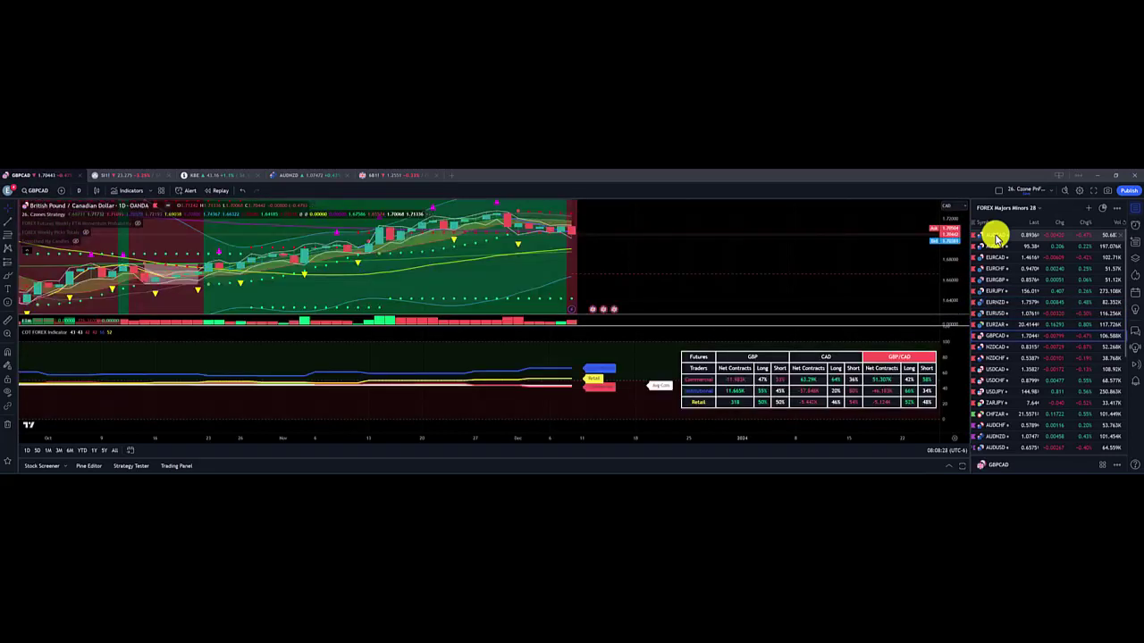
key("Down")
key("Down")
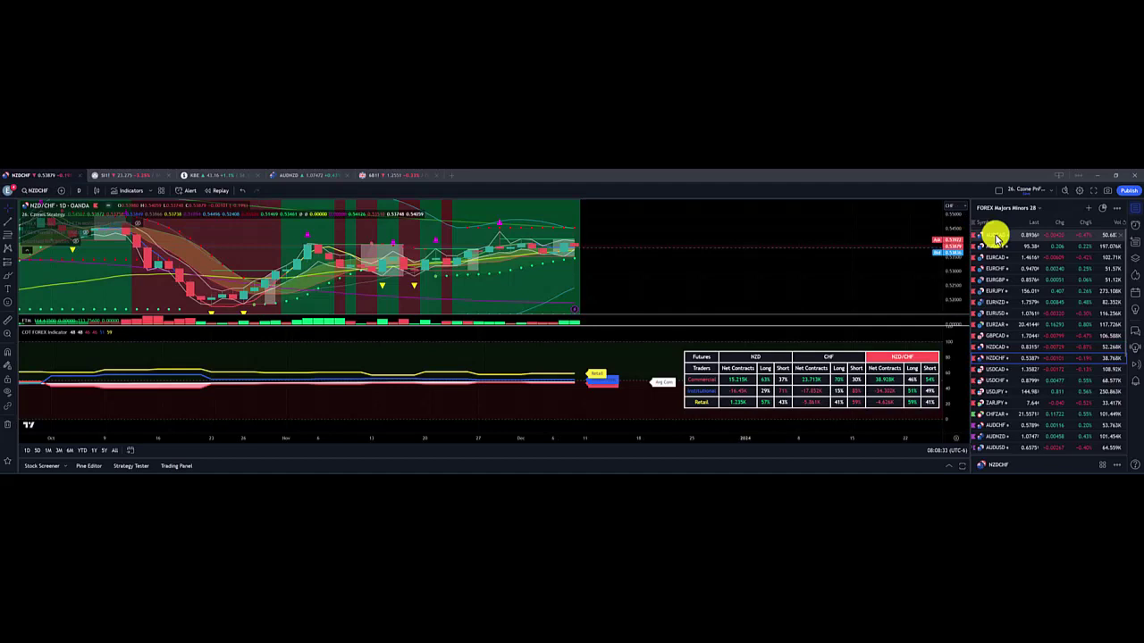
key("Down")
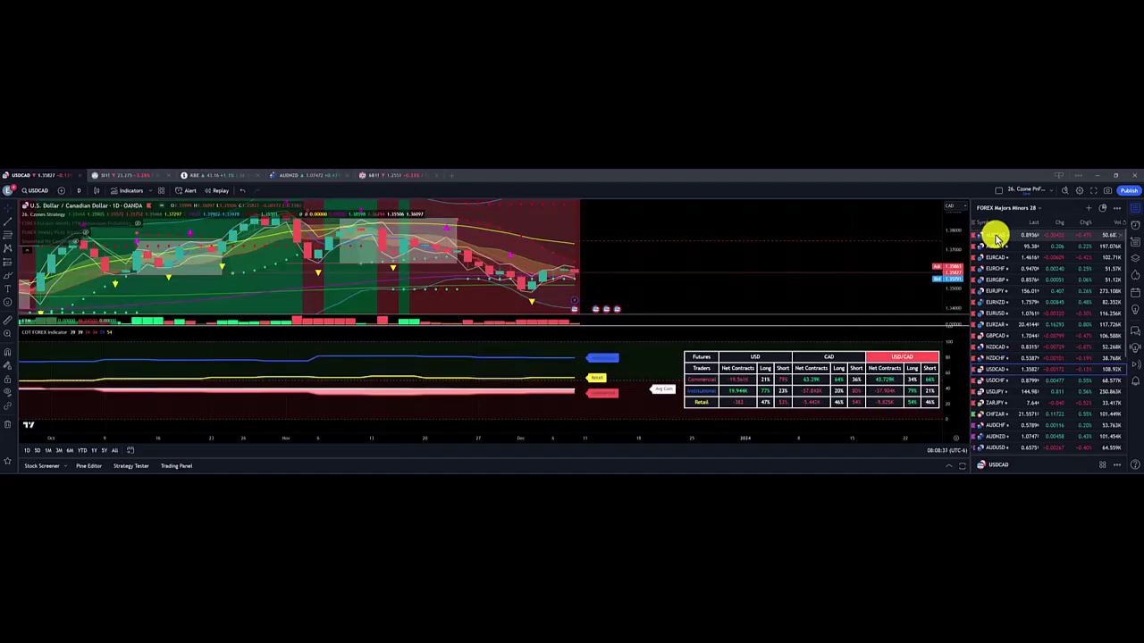
key("Down")
key("Down")
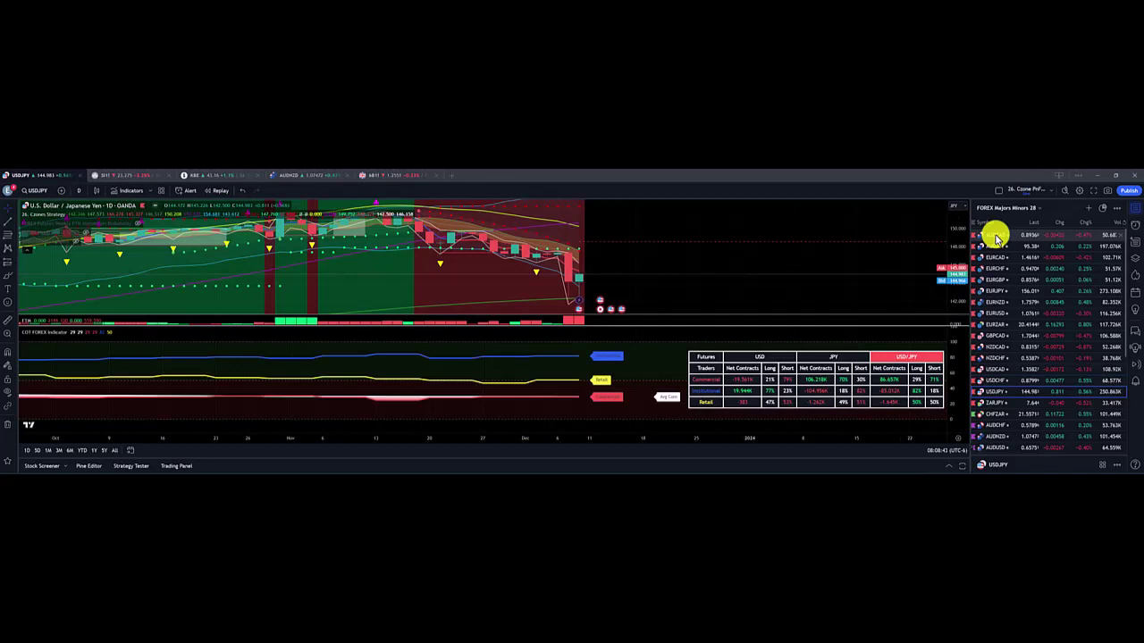
key("Down")
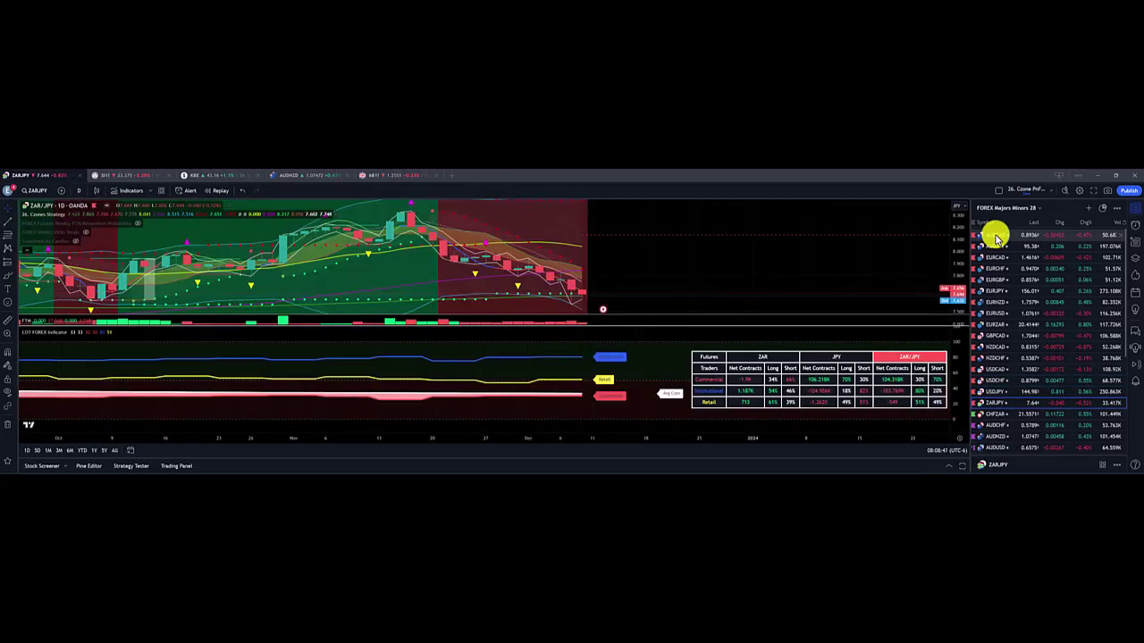
key("Down")
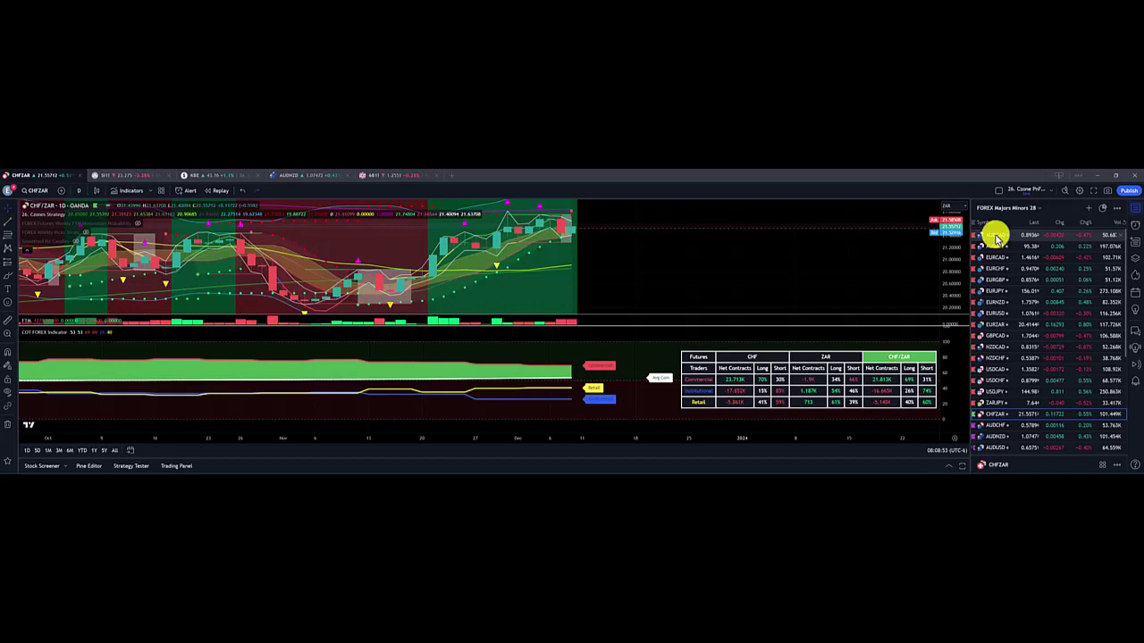
Load USDMXN, then step through EURAUD, GBPJPY and NZDJPY to USDCHF.
scroll(999, 401, "down", 5)
left_click(999, 402)
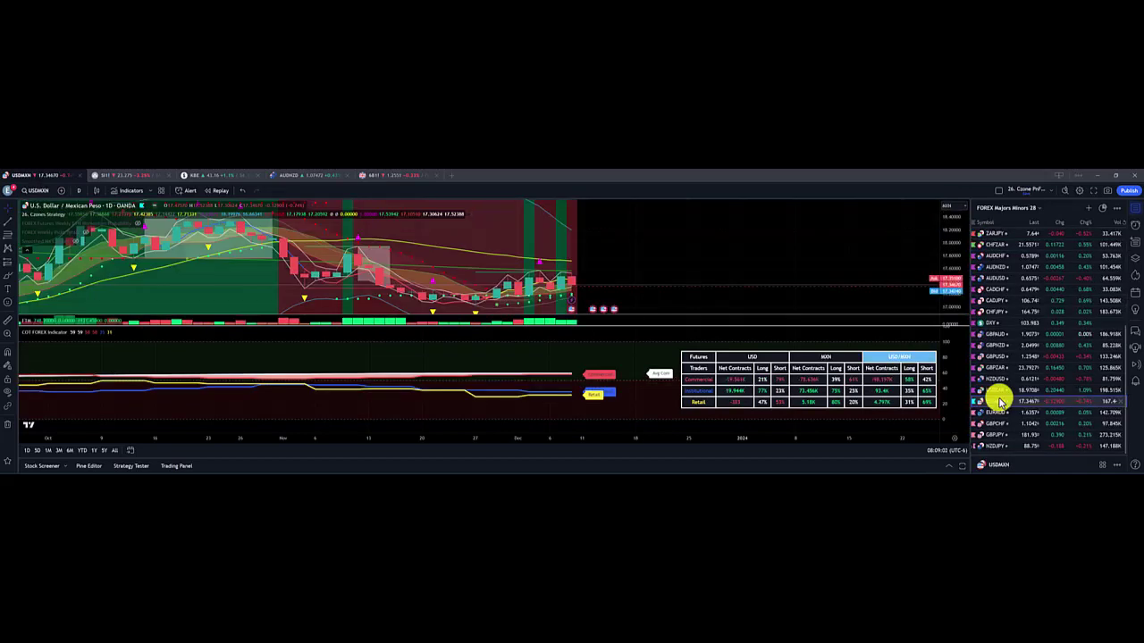
key("Down")
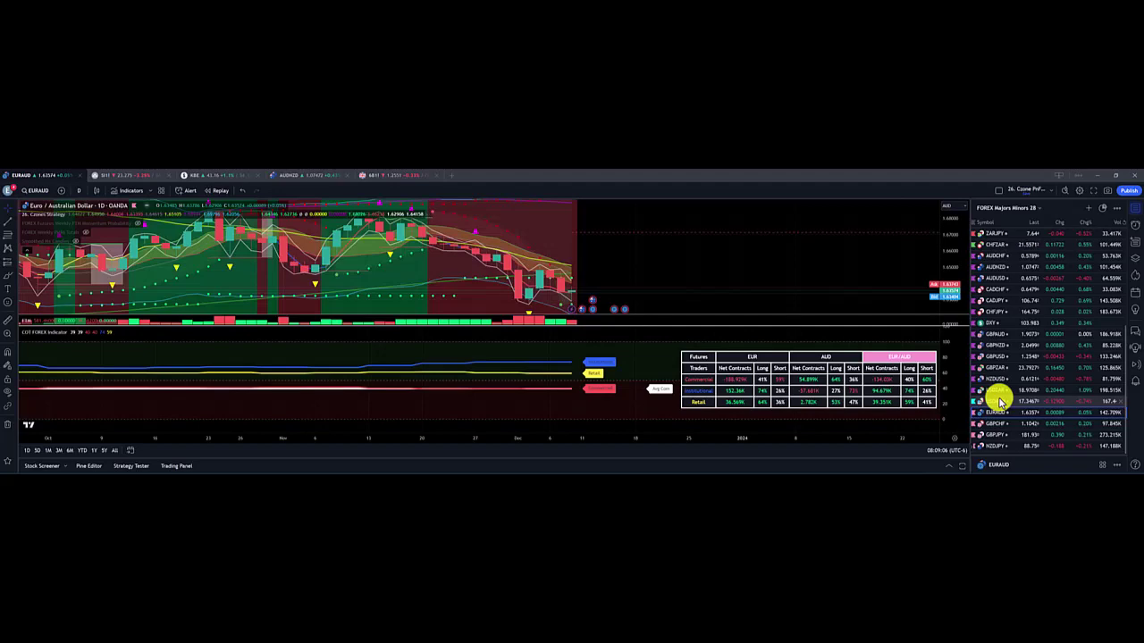
key("Down")
key("Down")
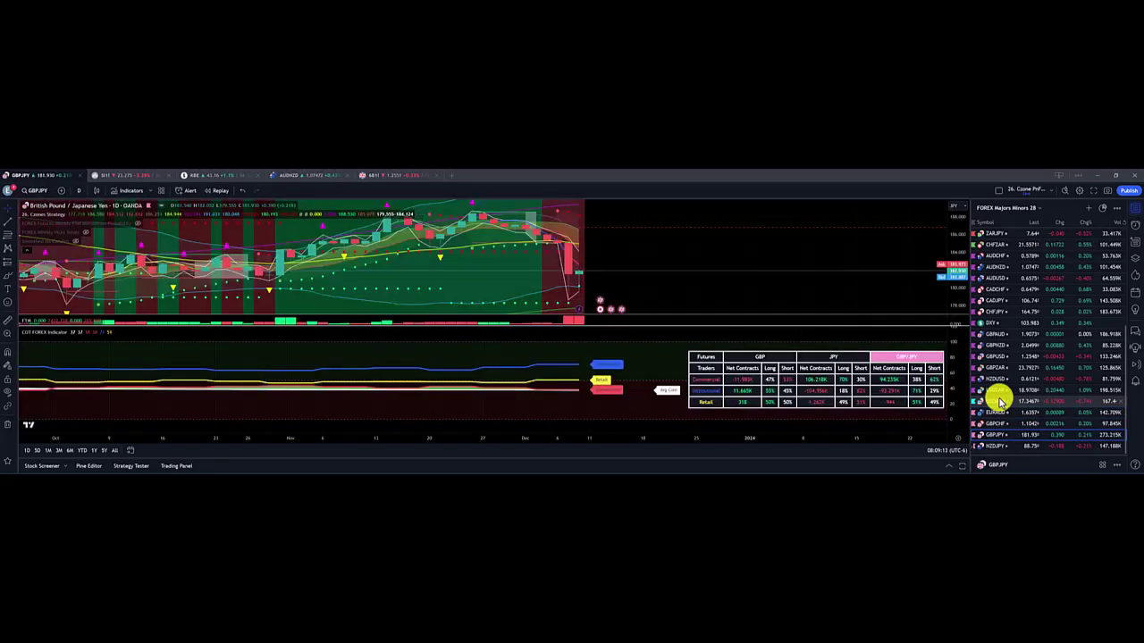
key("Down")
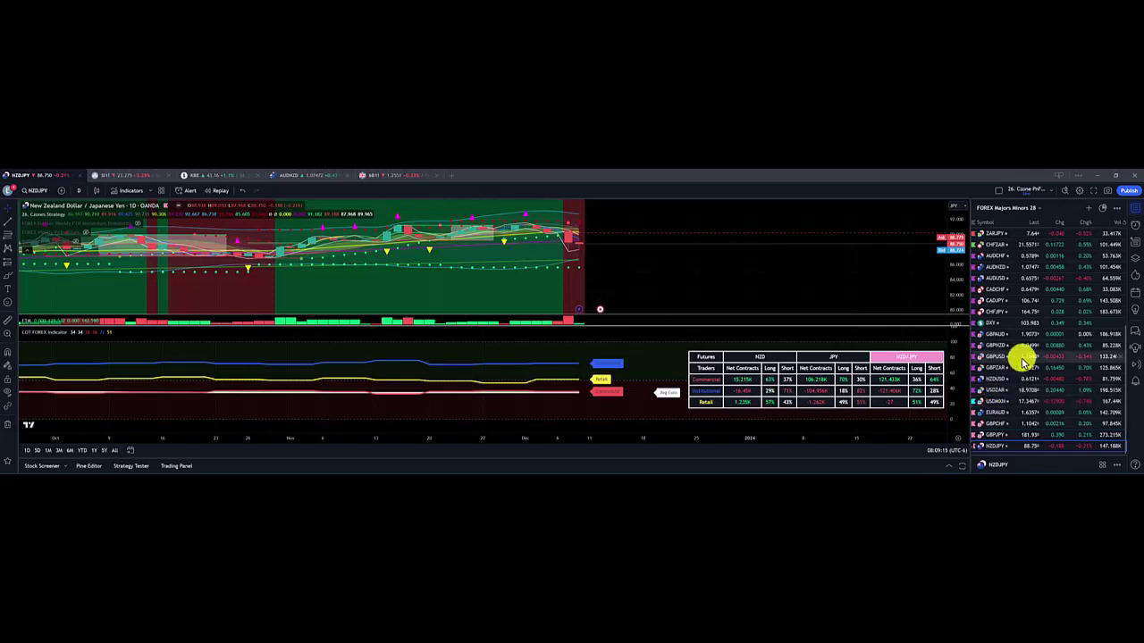
key("Down")
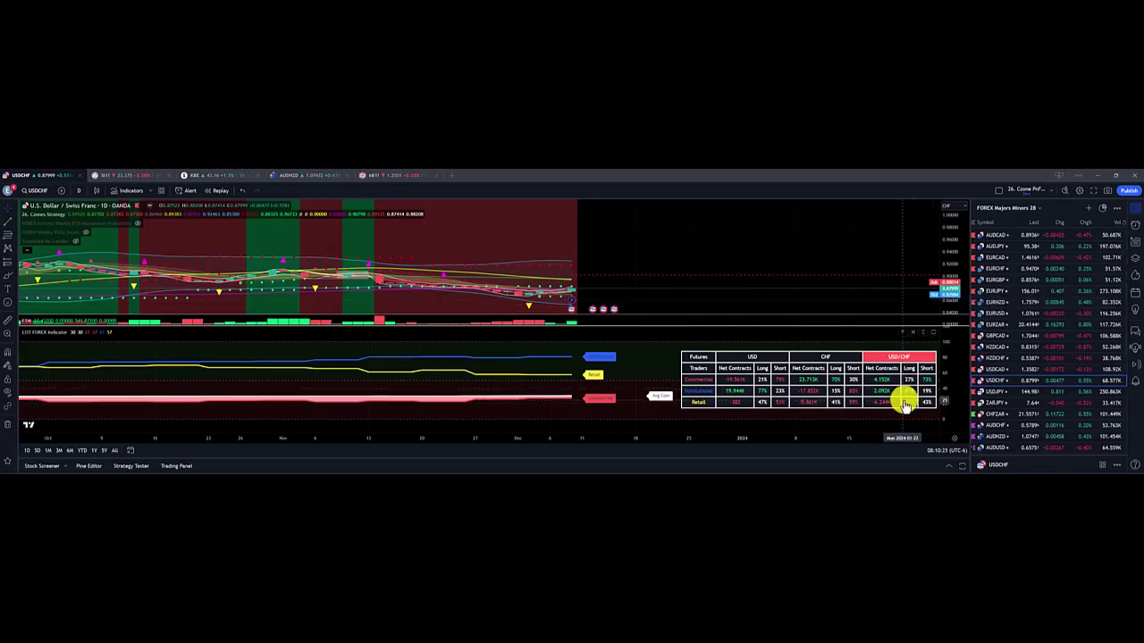
Switch the chart to USDJPY, then ZARJPY, then back to CHFZAR.
left_click(992, 391)
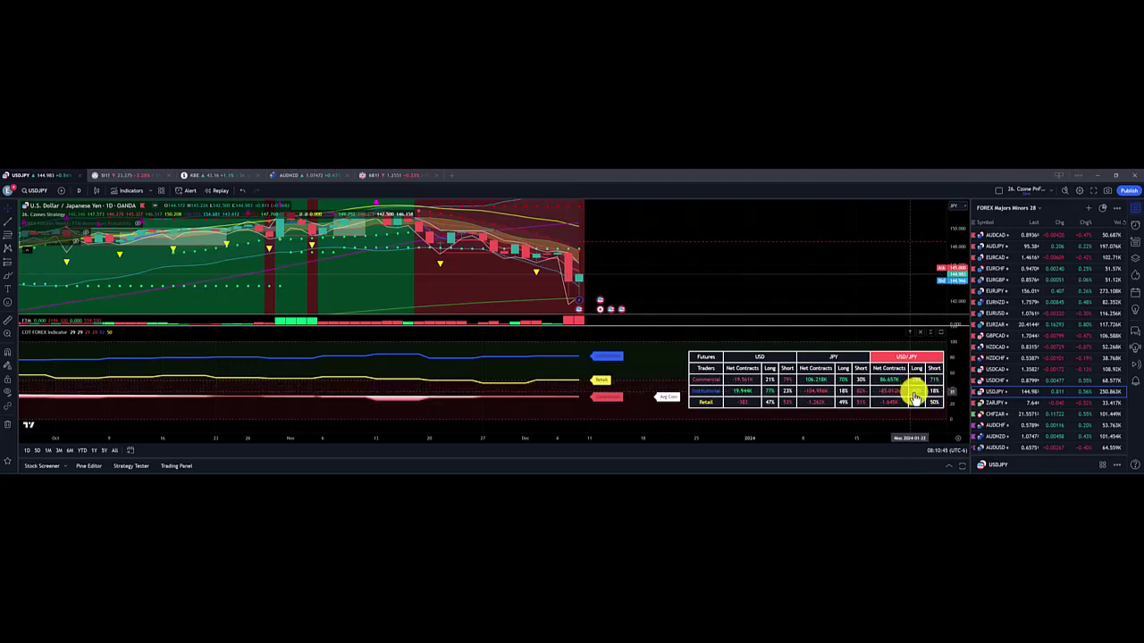
left_click(990, 404)
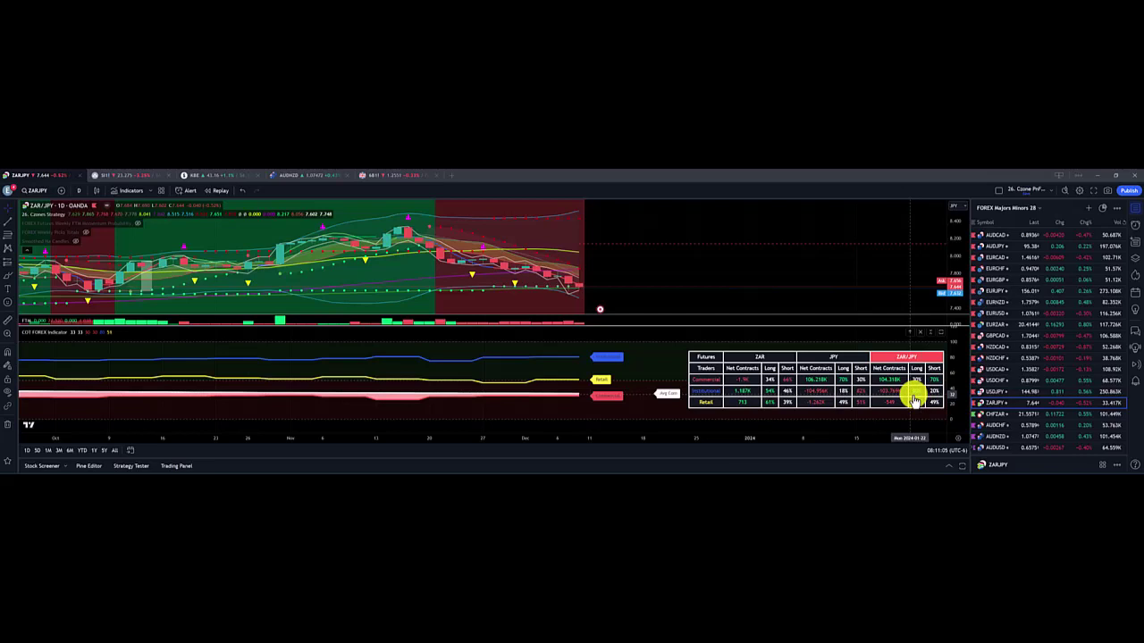
left_click(992, 414)
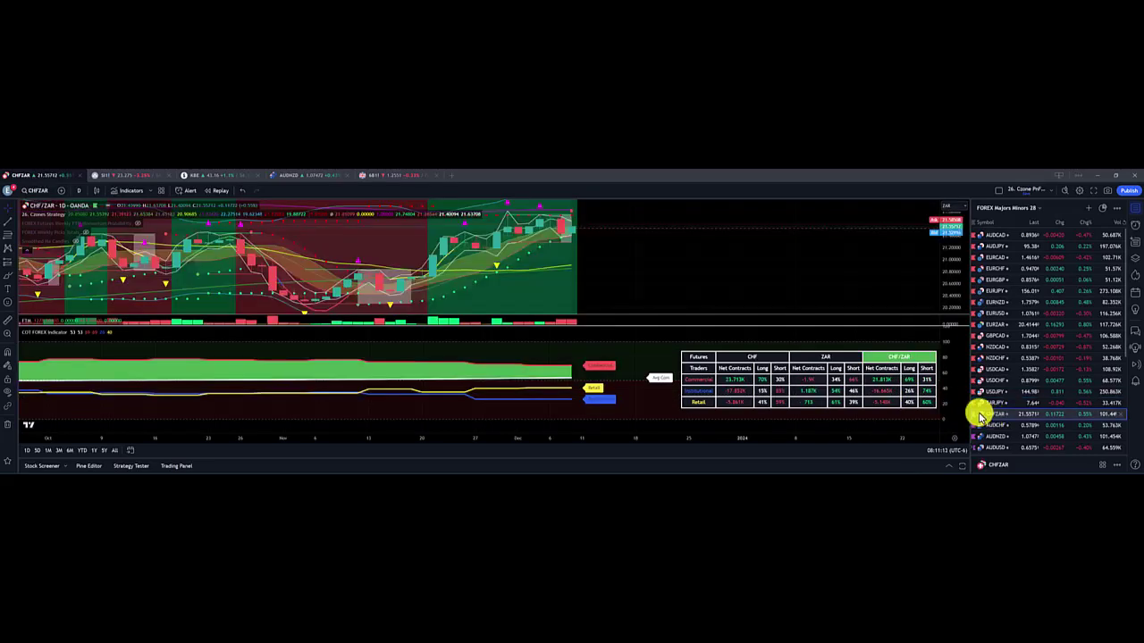